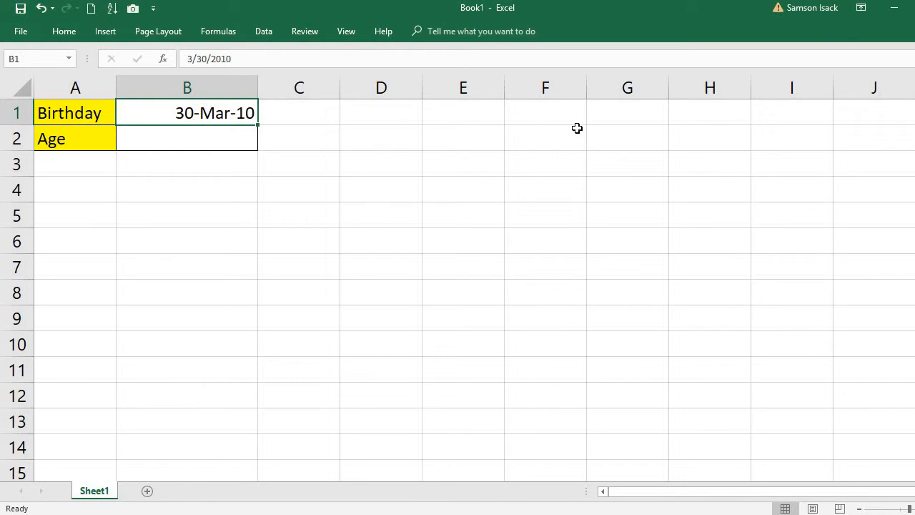
- Paste the copied Datedif syntax picture at cell F1 and move it so that it starts in column E
right_click(540, 119)
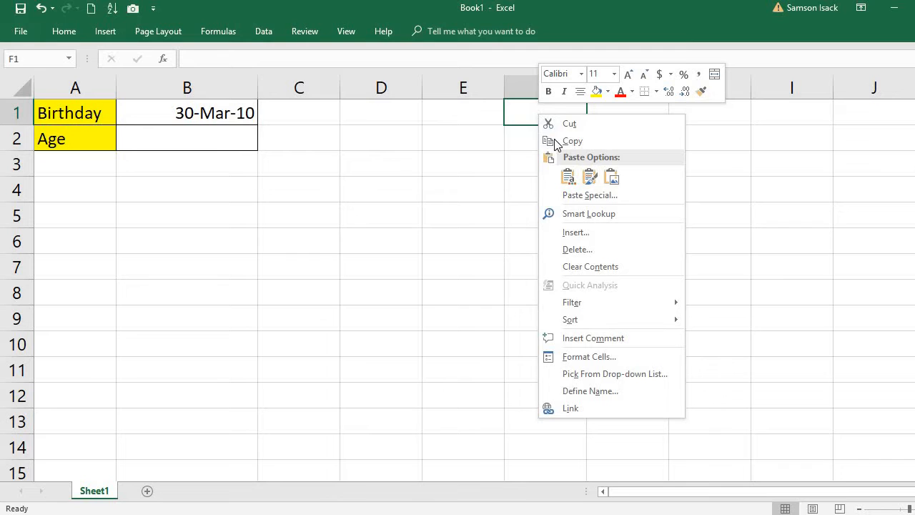
left_click(569, 178)
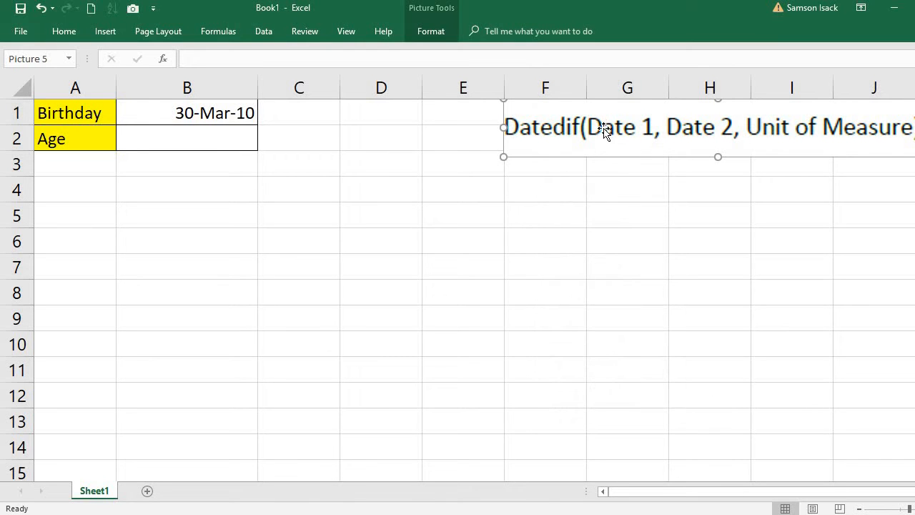
left_click_drag(604, 123, 572, 121)
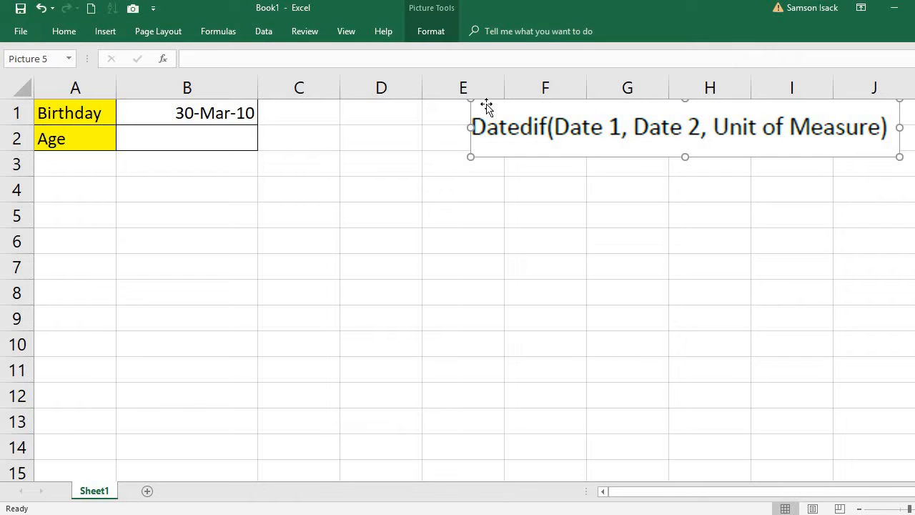
- Enter the formula =DateDif(B1,today(),"y") in cell B2 to calculate the age in years
left_click(225, 134)
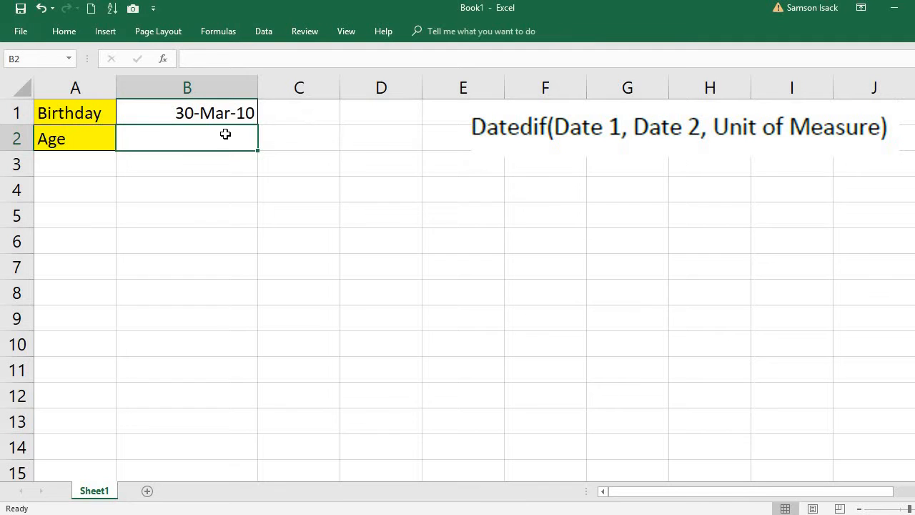
type("=")
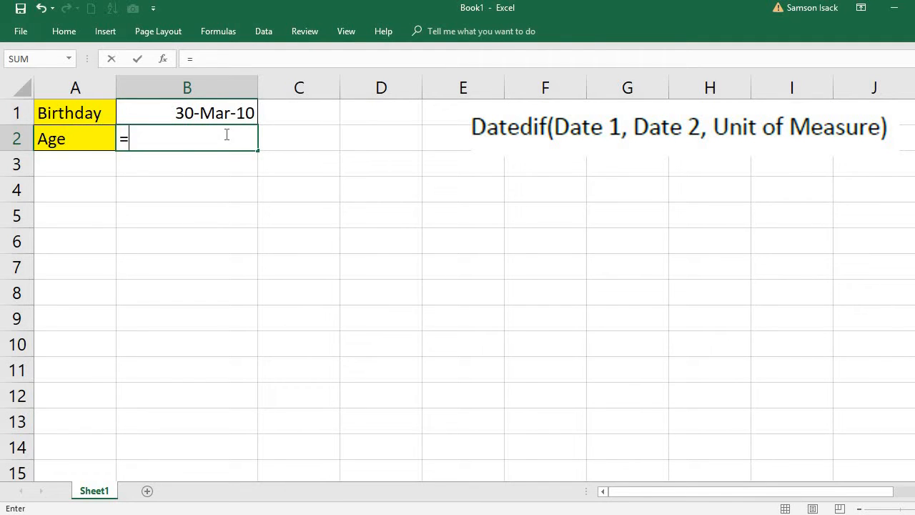
type("D")
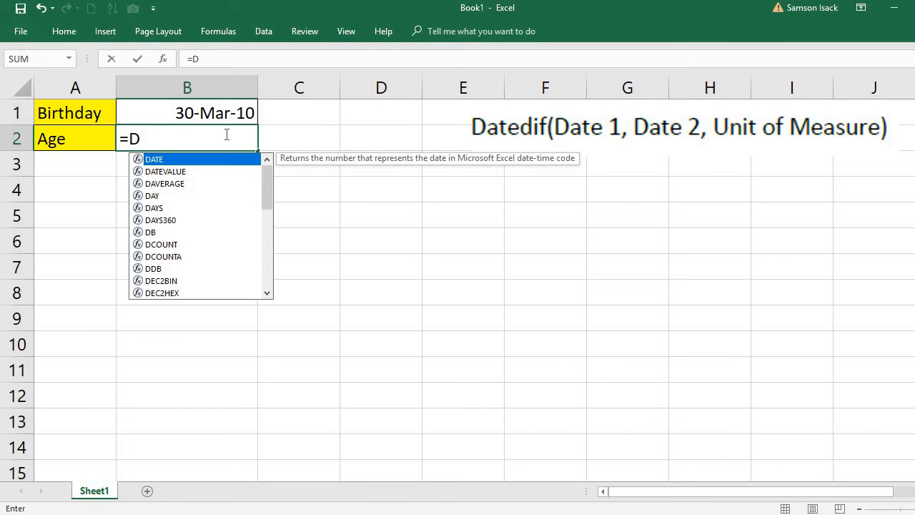
type("ate")
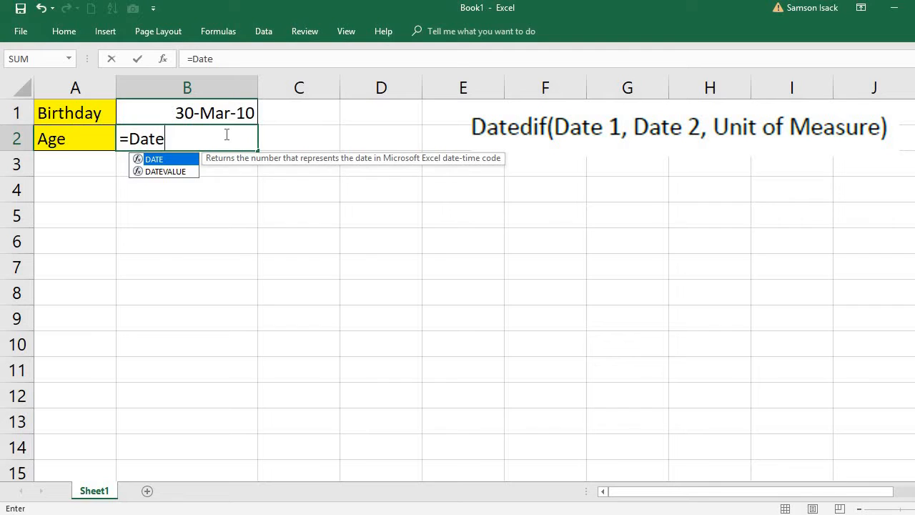
type("D")
type("i")
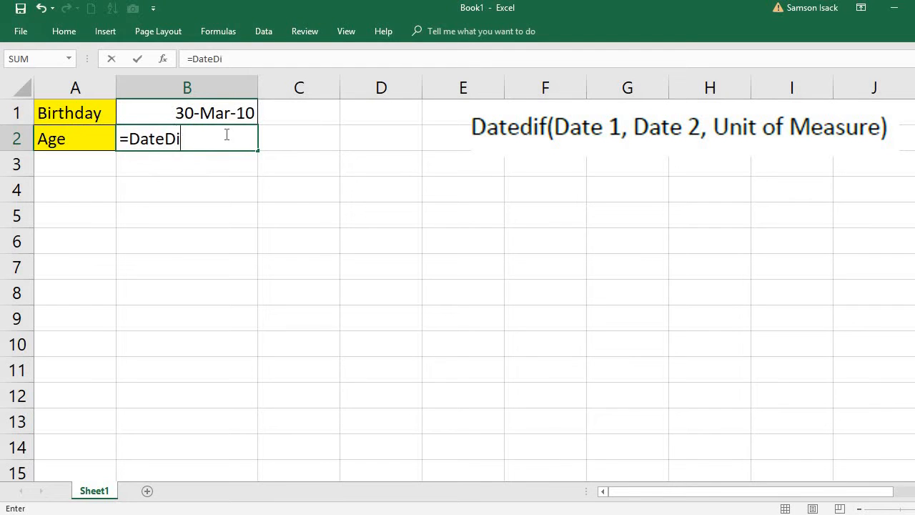
type("f(")
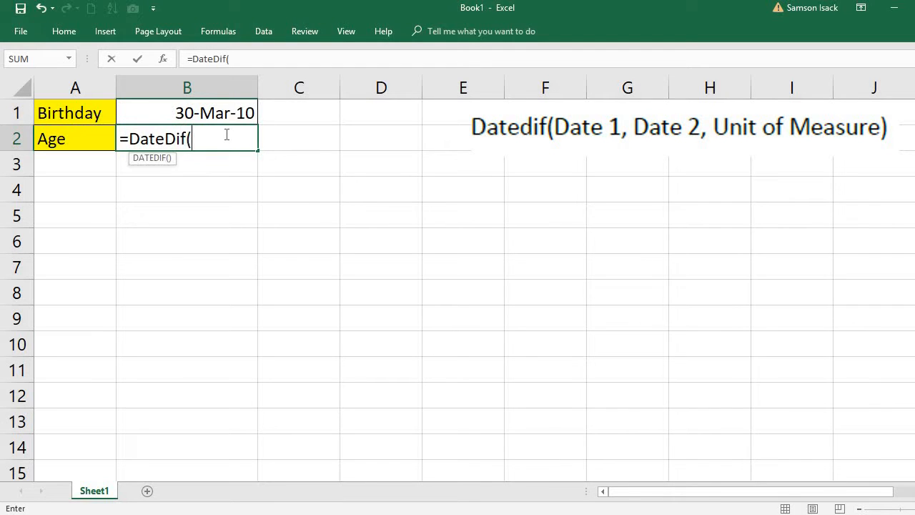
left_click(212, 113)
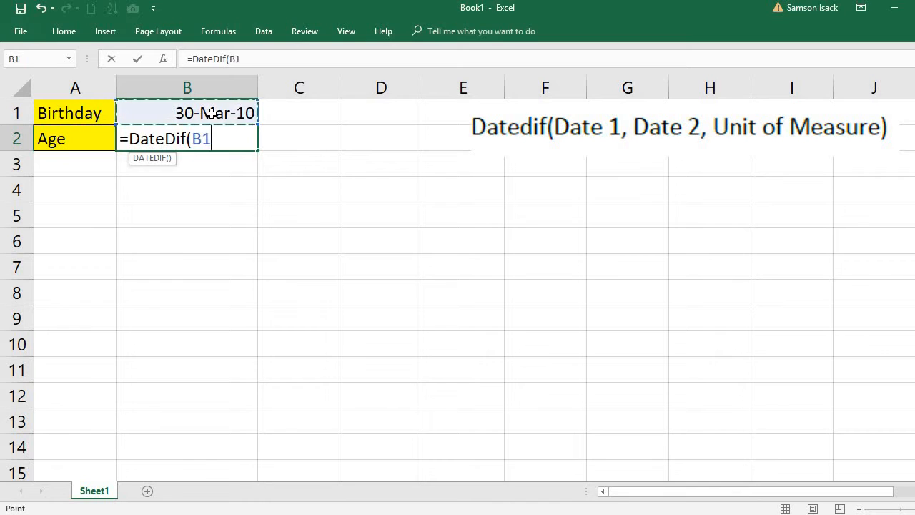
type(",")
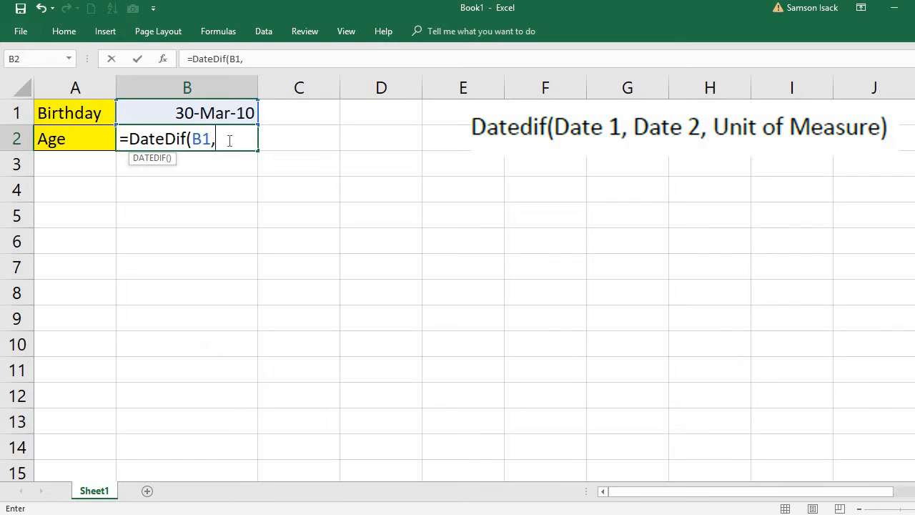
type("toda")
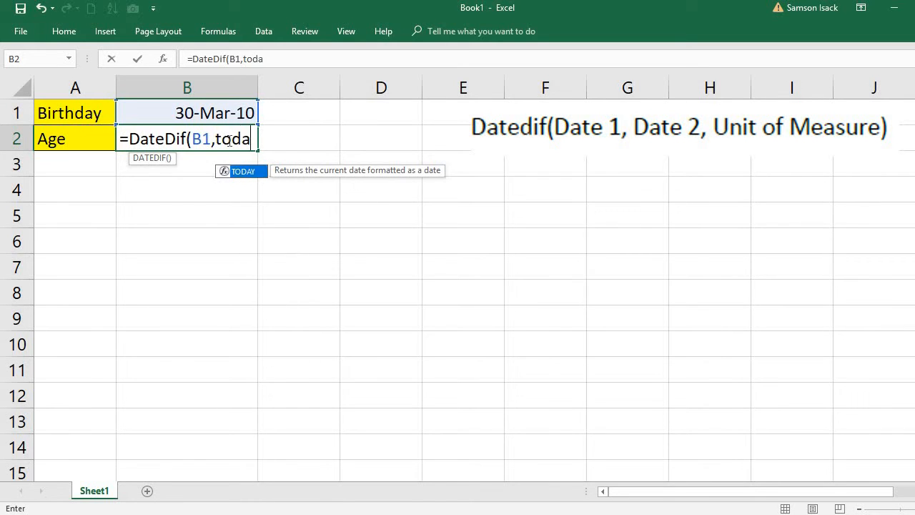
type("y()")
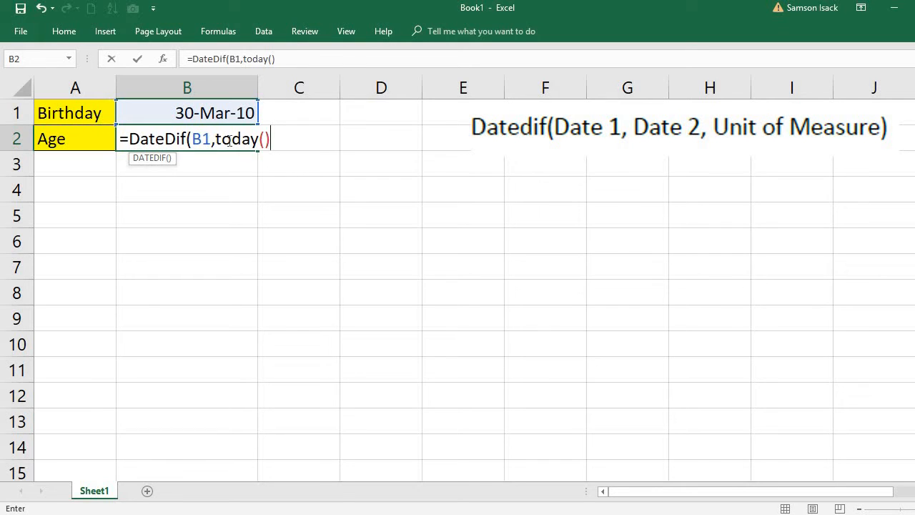
type(",\"y\")")
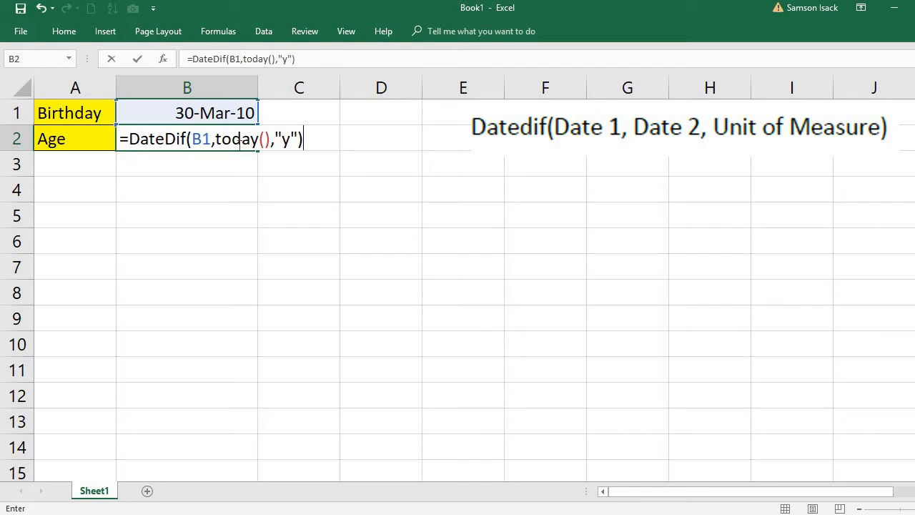
key("Return")
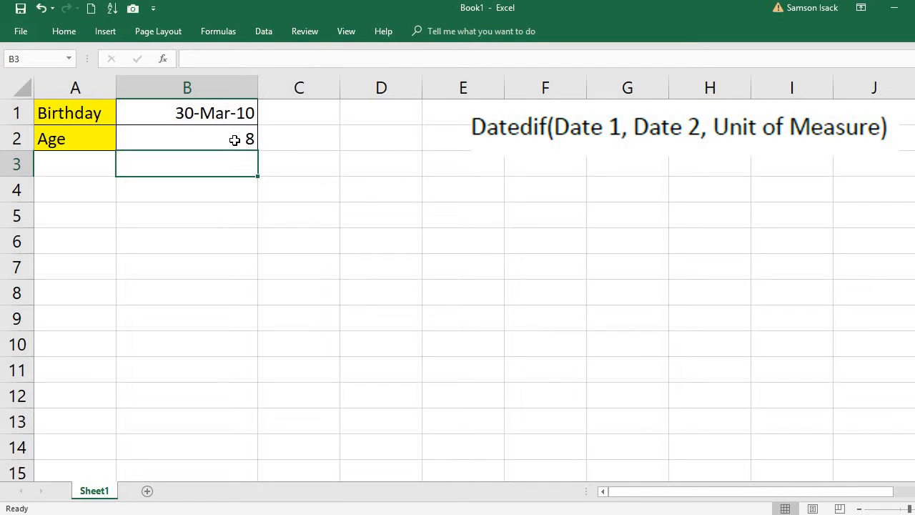
- Enter the formula =today() in cell G4 to show the current date
left_click(609, 196)
type("=t")
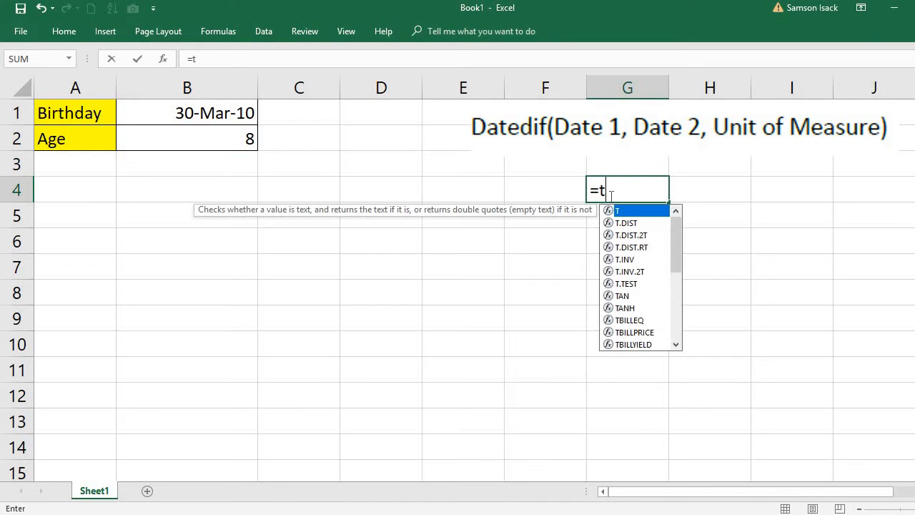
type("oday")
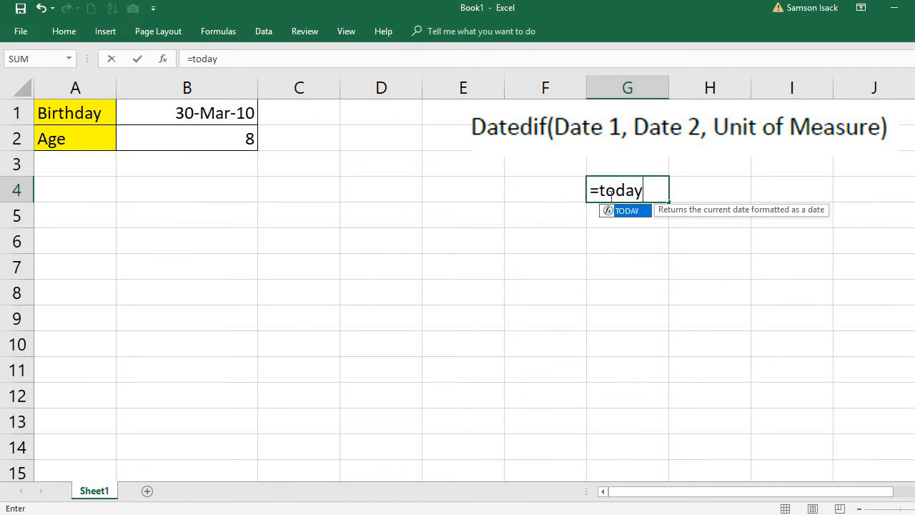
type("()")
key("Return")
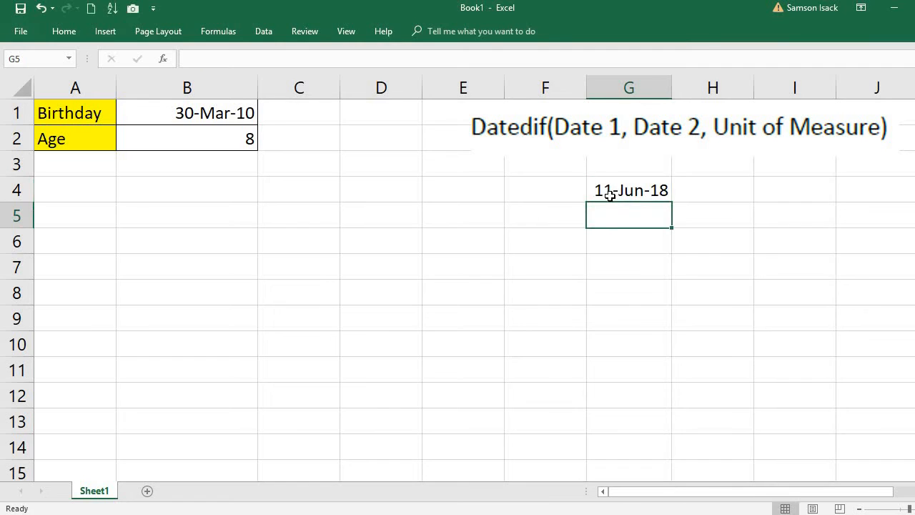
left_click(623, 190)
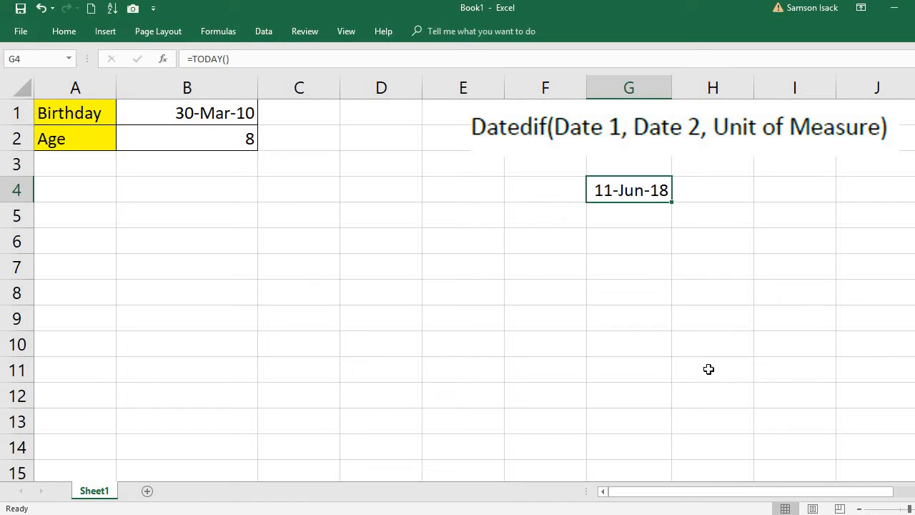
- Enter the unit label "years" in cell C2, beside the calculated age
left_click(201, 137)
left_click(304, 140)
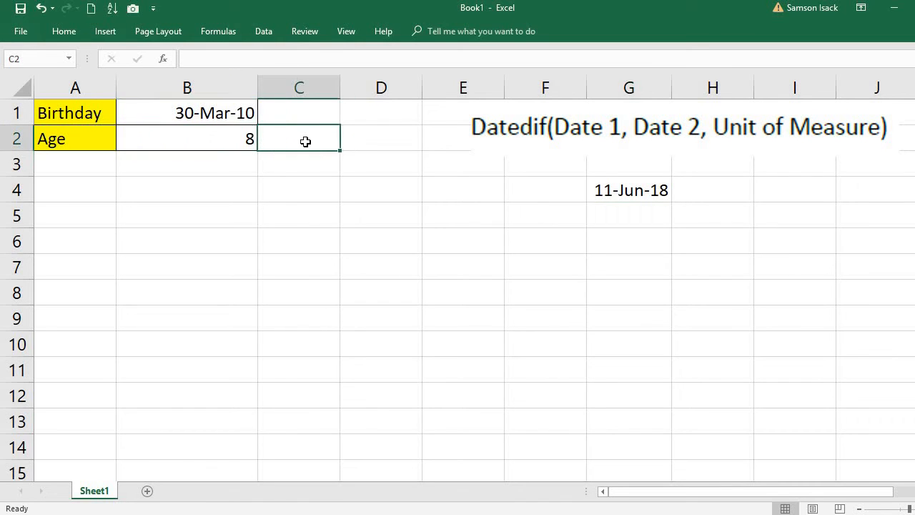
type("years")
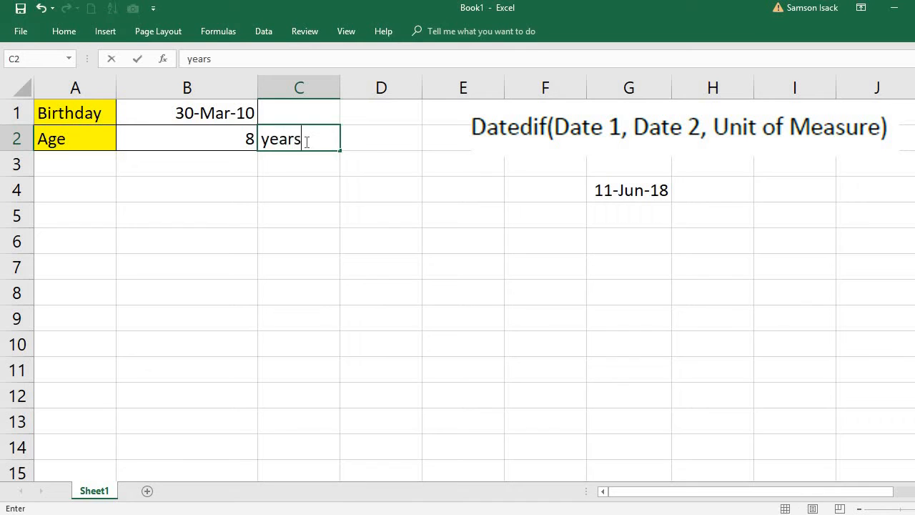
key("Return")
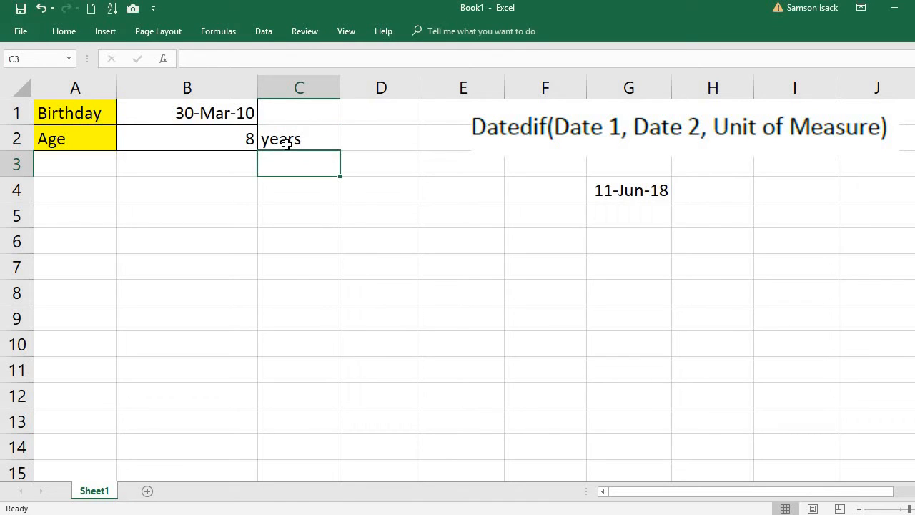
left_click(286, 144)
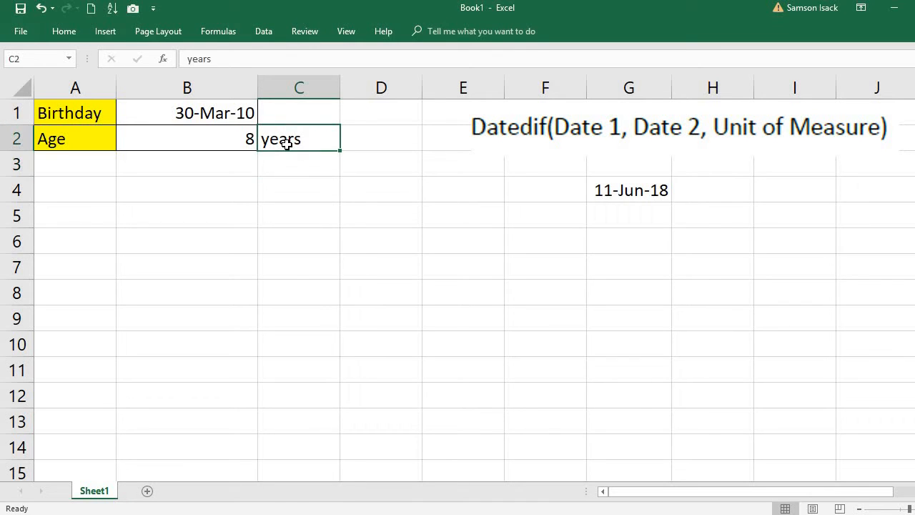
- Enter the formula =DateDif(B1,today(),"m") in cell B3 to calculate the age in months
left_click(206, 170)
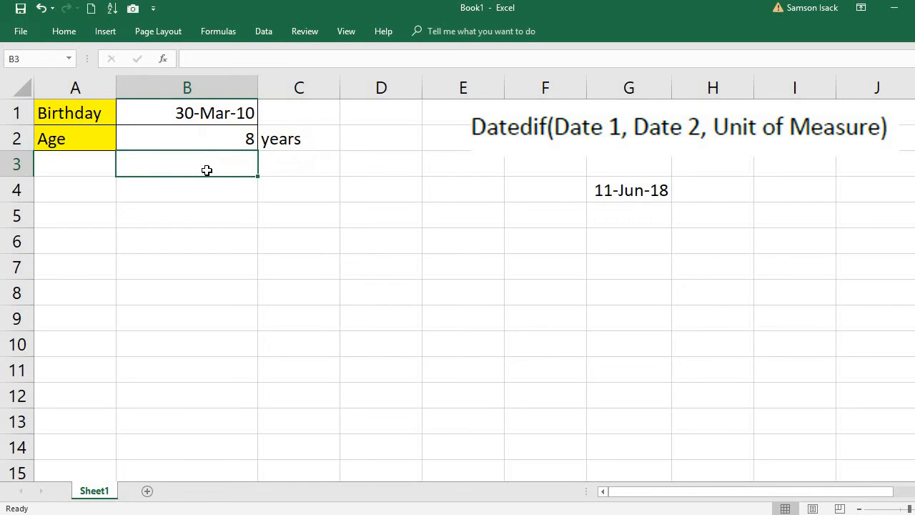
type("=")
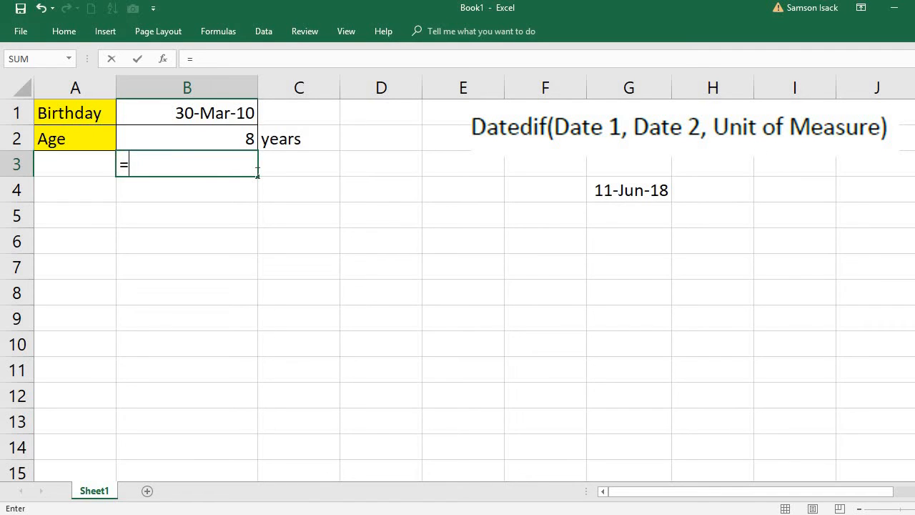
type("D")
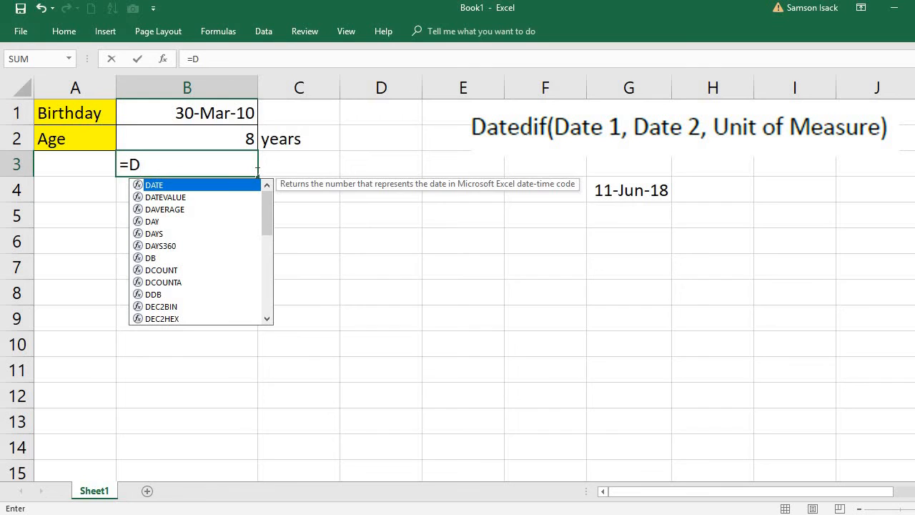
type("ate")
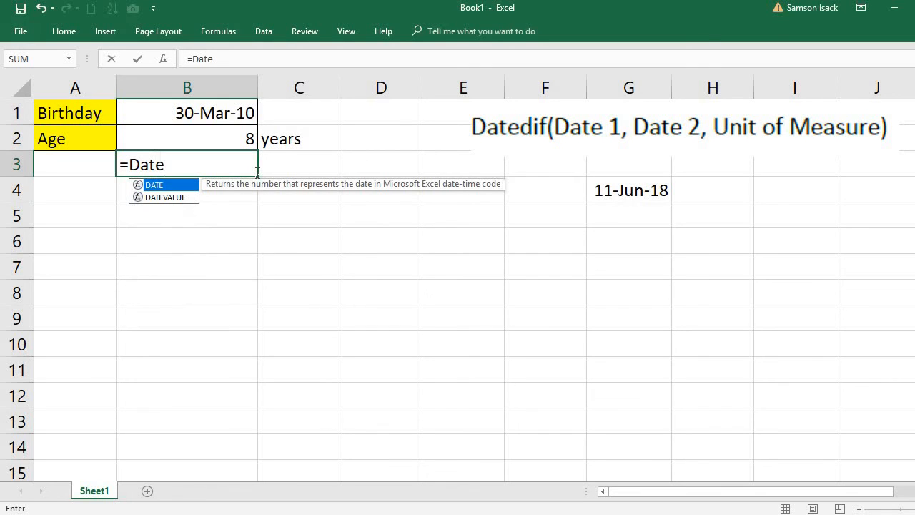
type("Di")
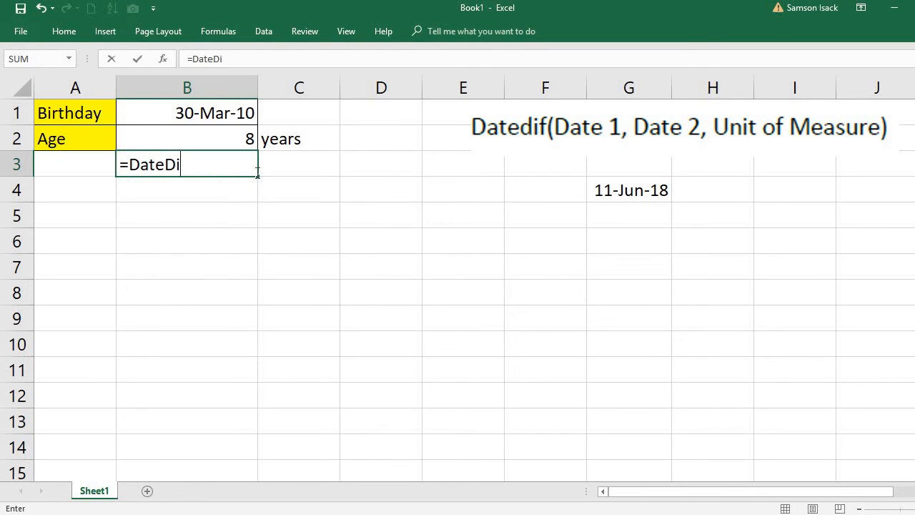
type("f(")
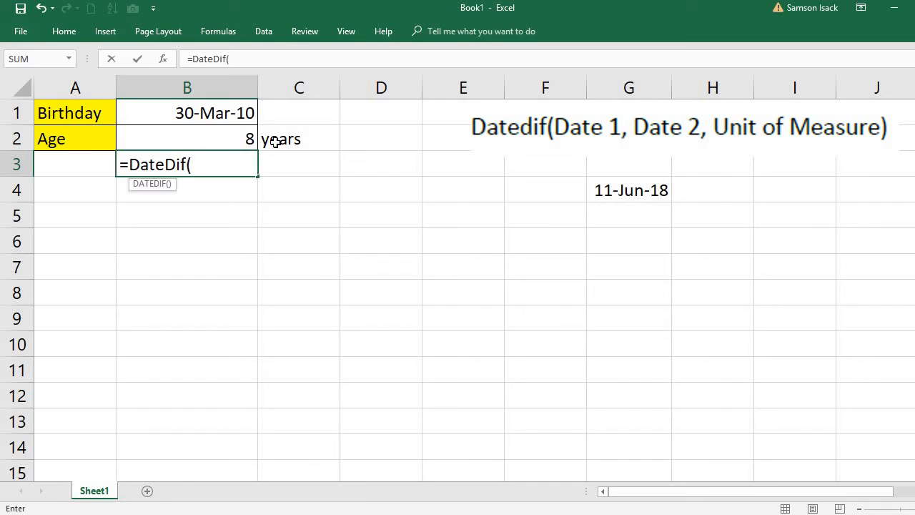
left_click(229, 106)
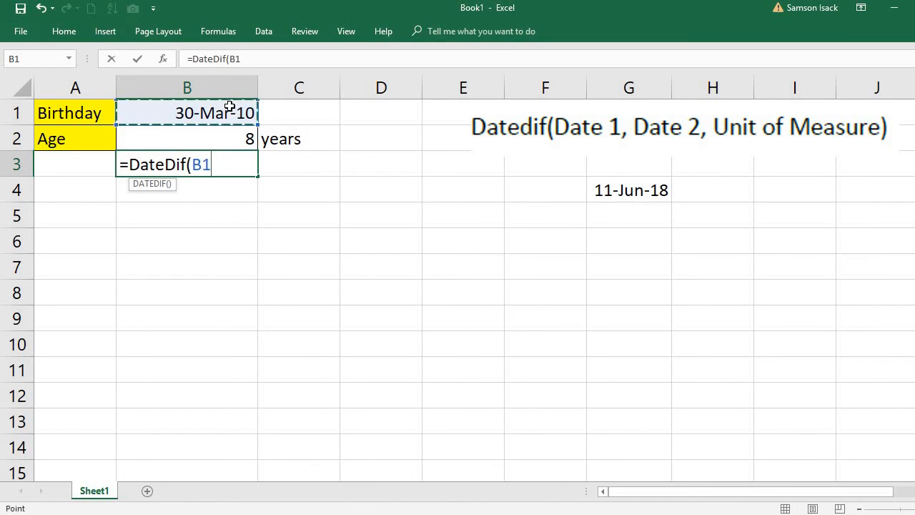
type(",t")
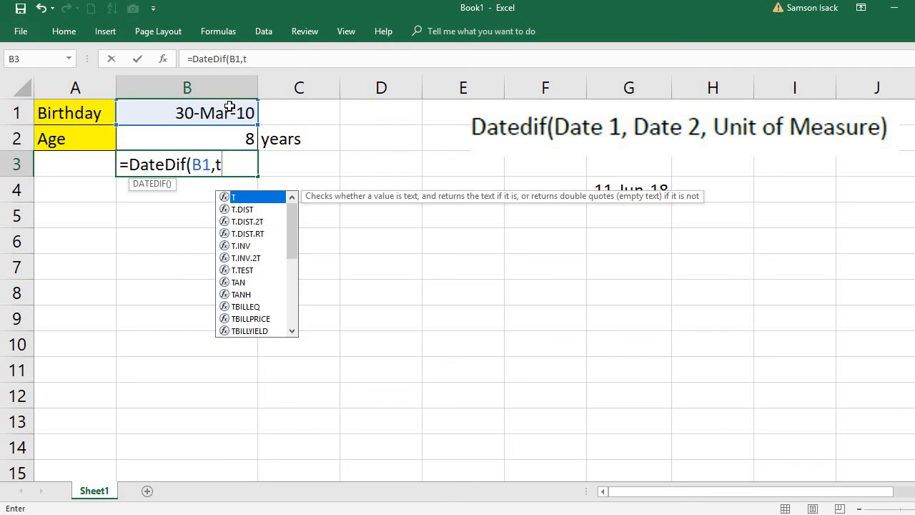
type("oday")
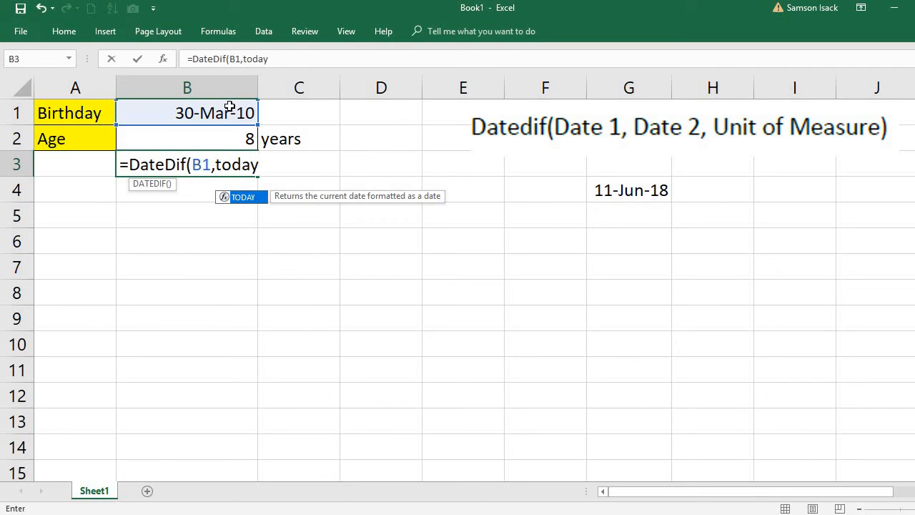
type("()")
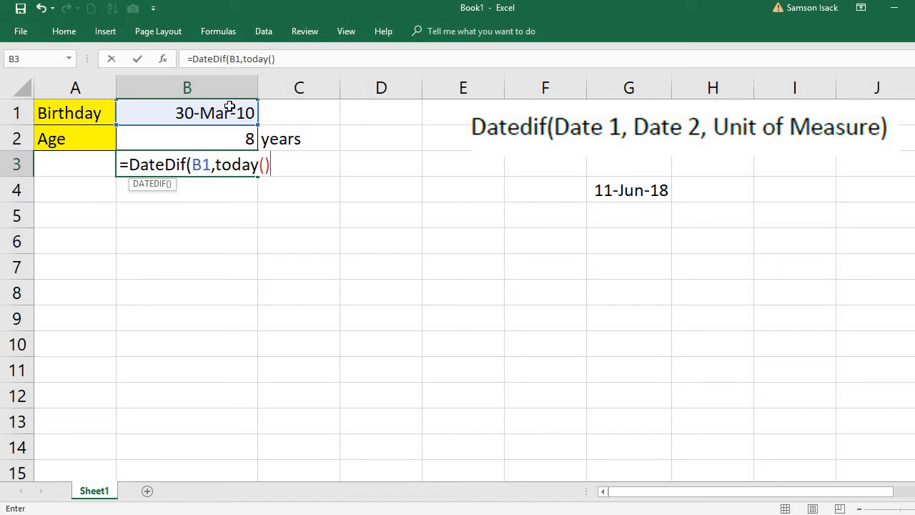
type(",\"y")
key("BackSpace")
type("m\")")
key("Return")
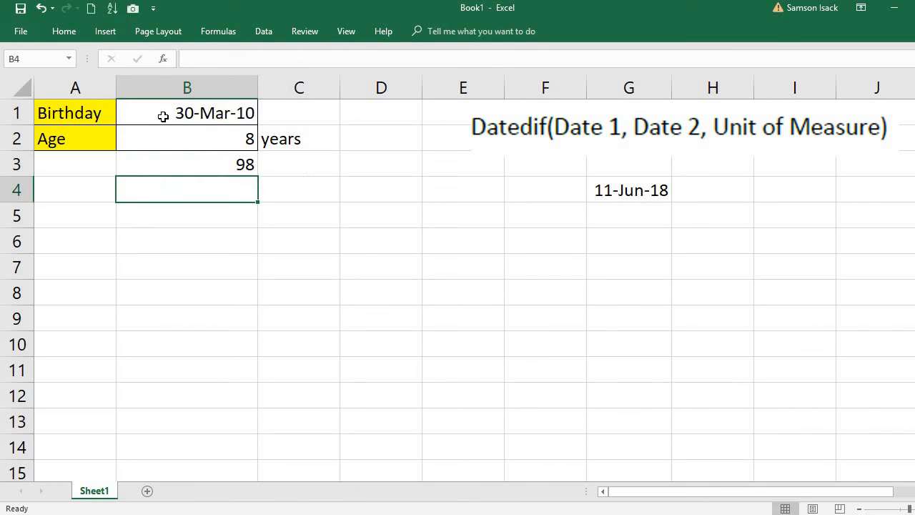
left_click(225, 165)
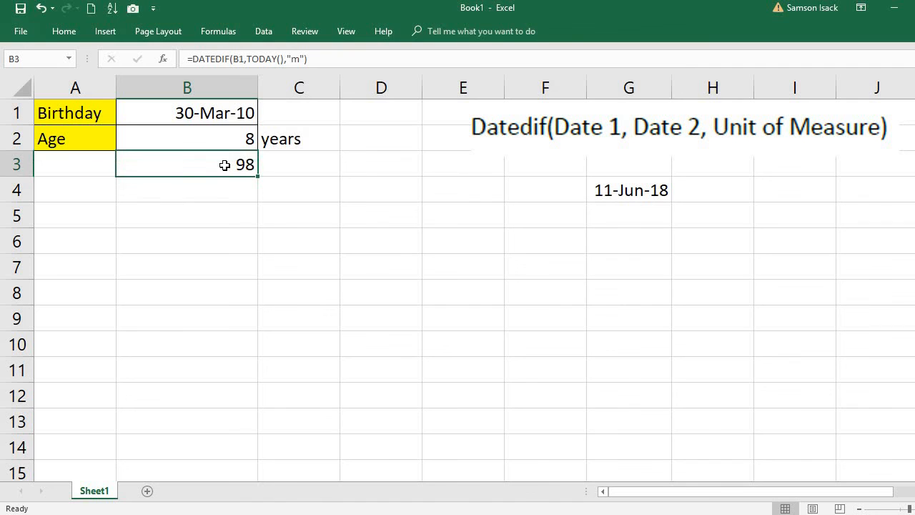
- Enter the unit label "months" in cell C3, beside the age calculated in months
left_click(314, 159)
type("months")
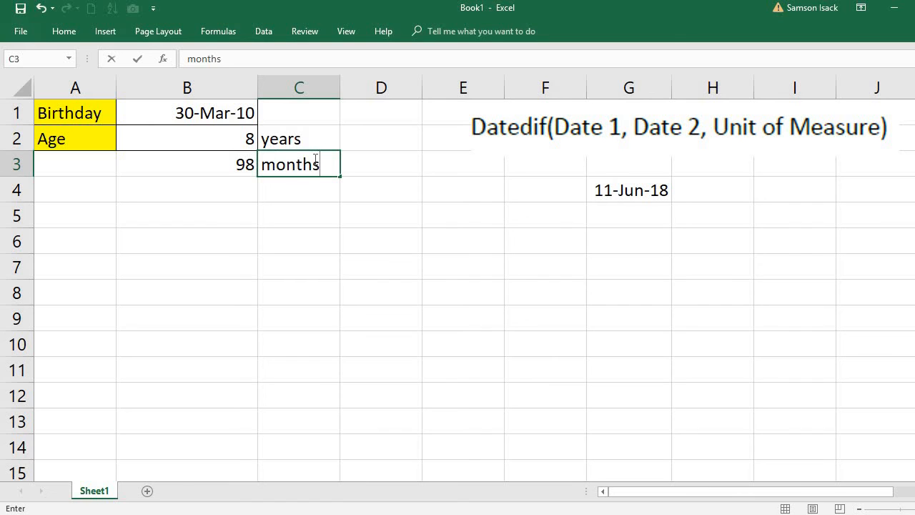
key("Return")
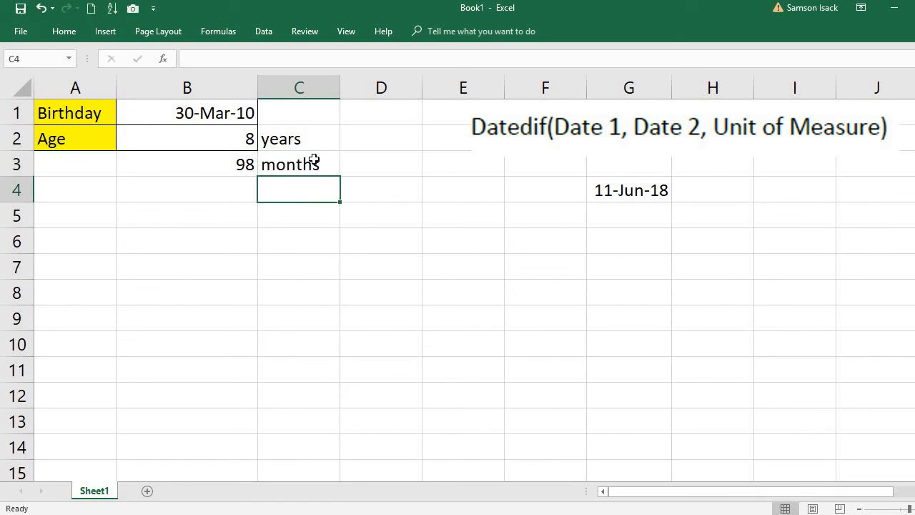
left_click(228, 190)
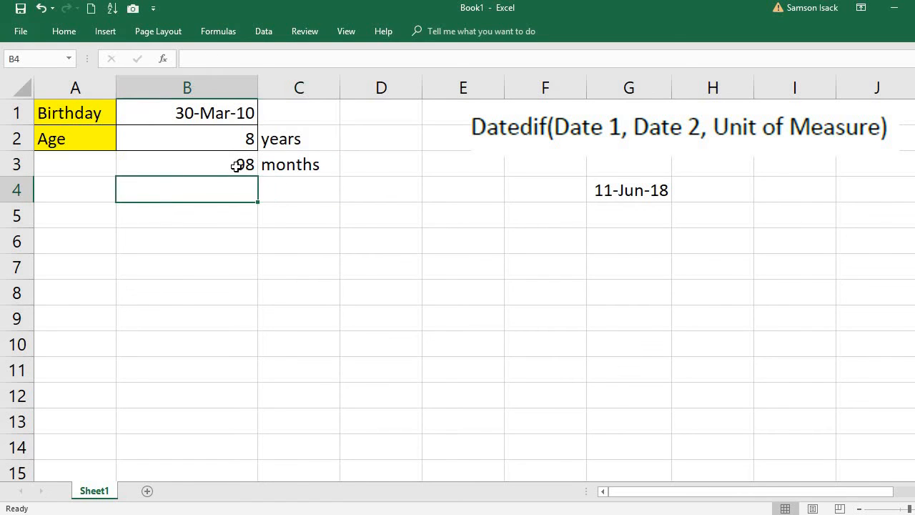
- Change the unit in cell B3's DATEDIF formula to "ym" to count only the months beyond the completed years
left_click(246, 165)
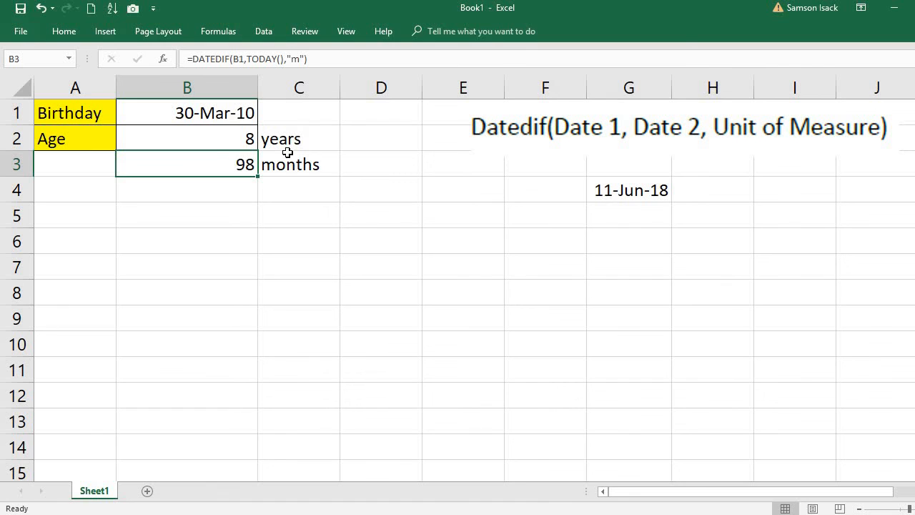
double_click(219, 165)
left_click(299, 164)
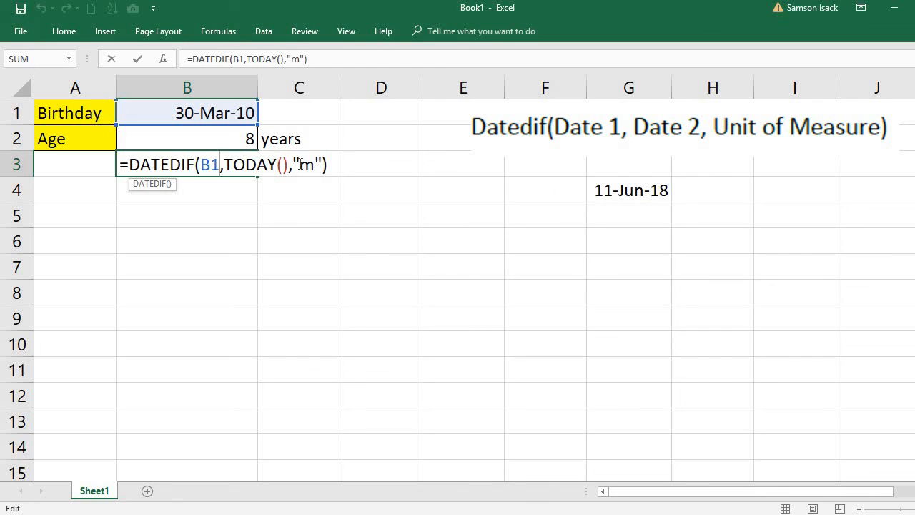
type("y")
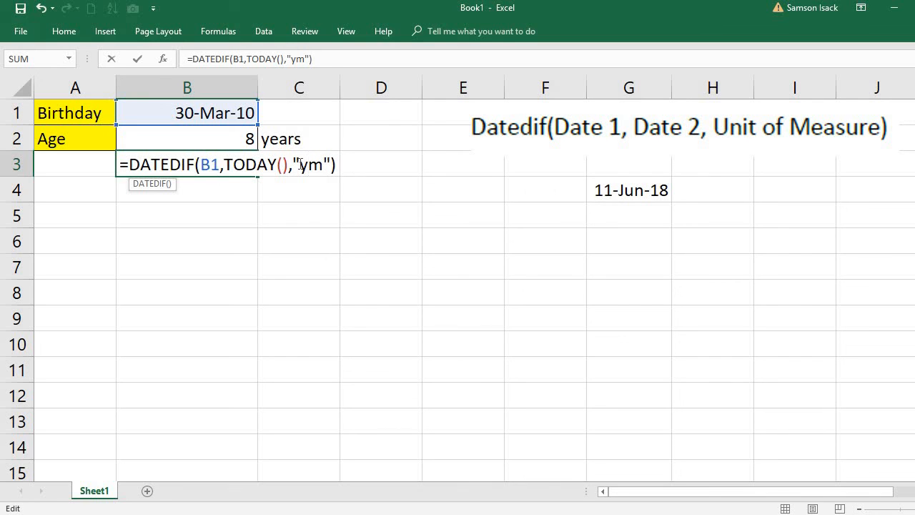
key("Return")
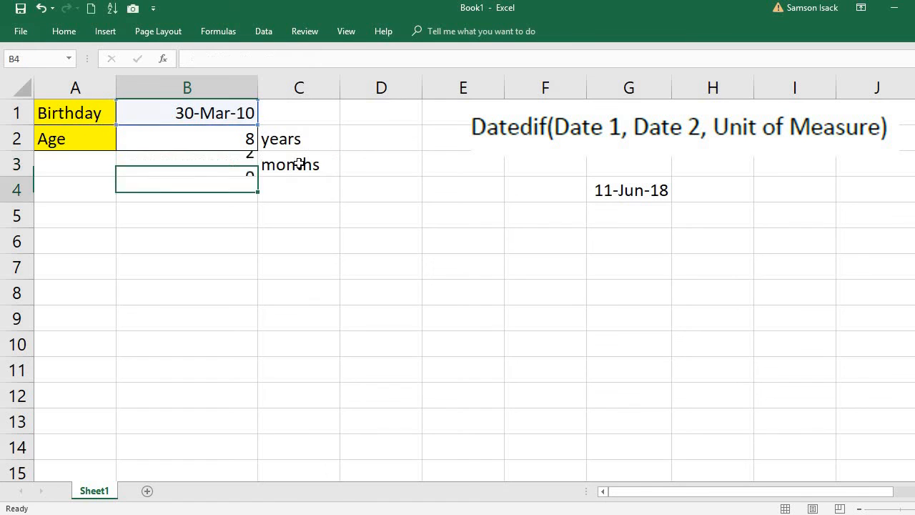
left_click(246, 163)
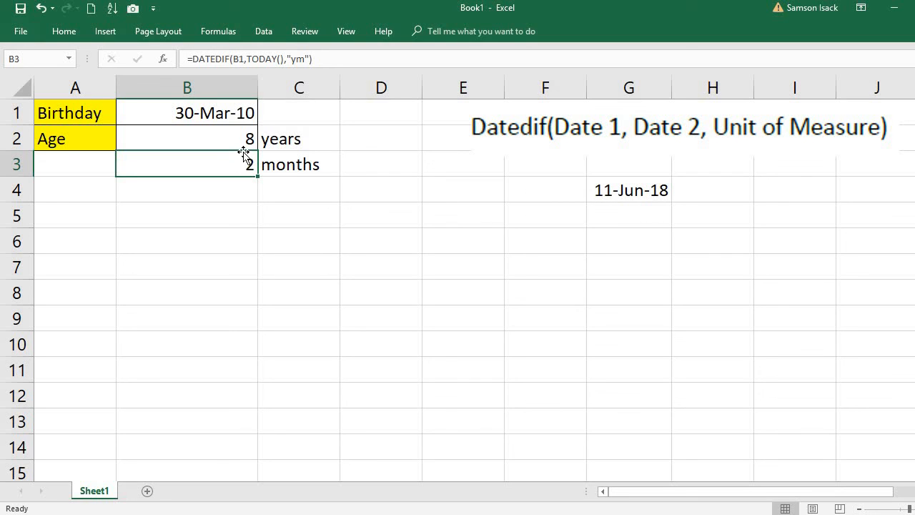
left_click(232, 116)
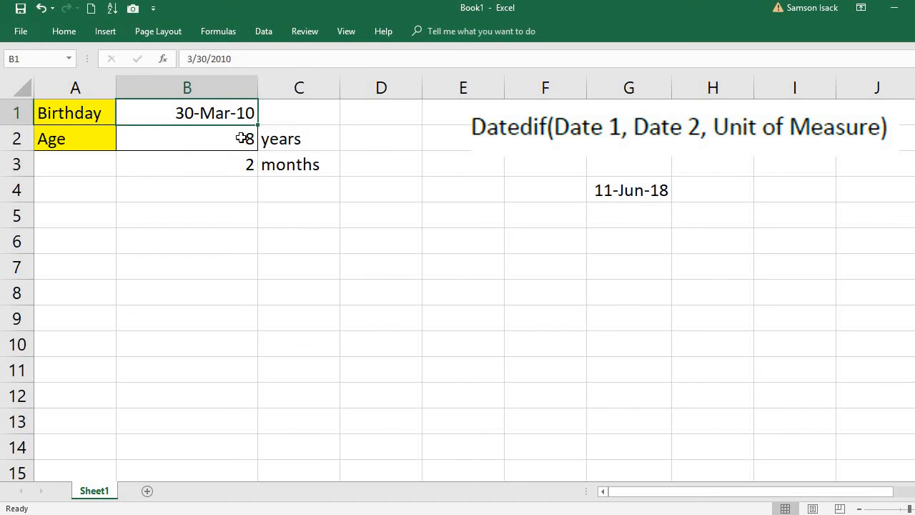
left_click(242, 140)
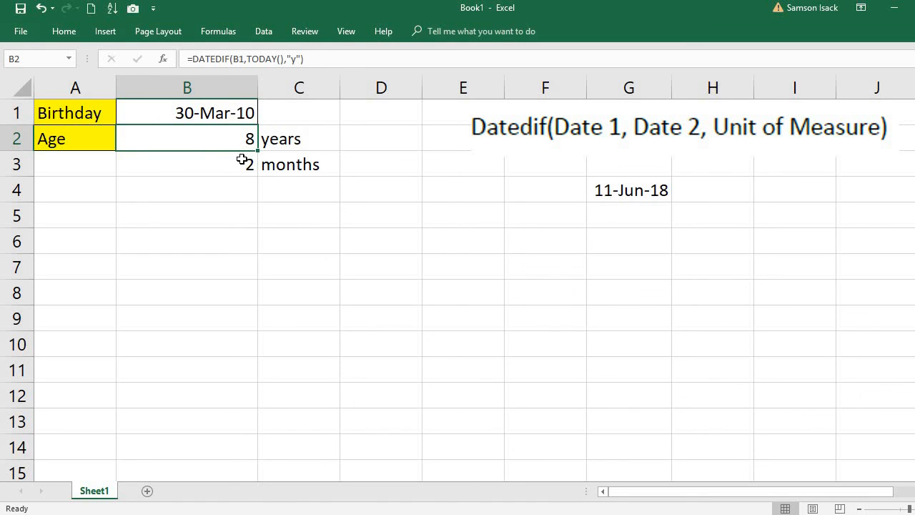
left_click(242, 161)
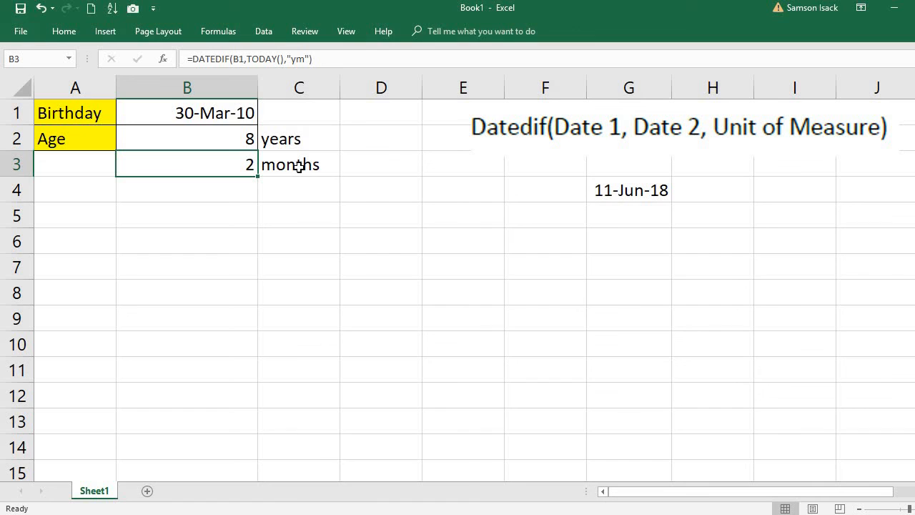